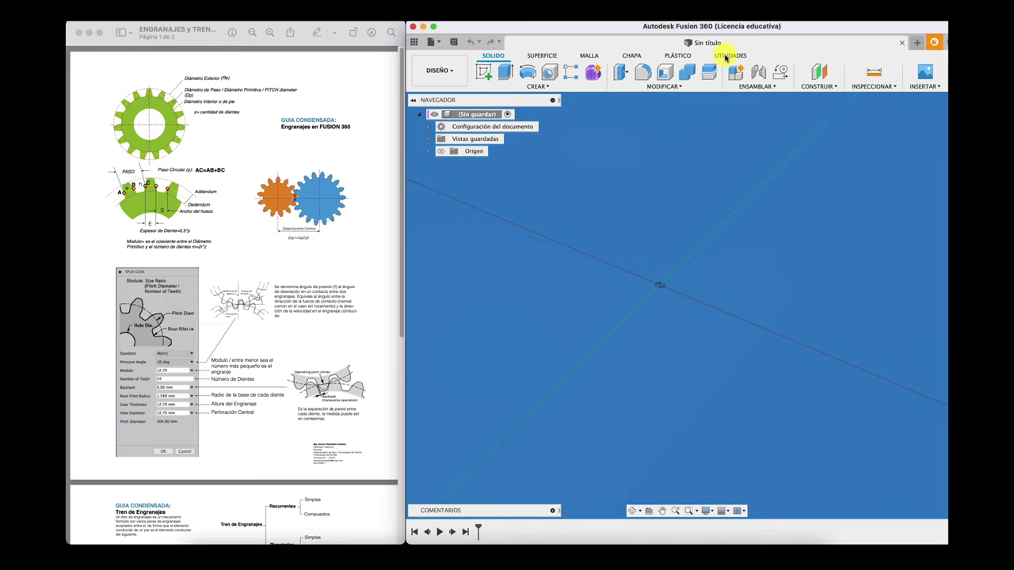
- Run the SpurGear sample script from the Scripts and Add-Ins manager
left_click(725, 57)
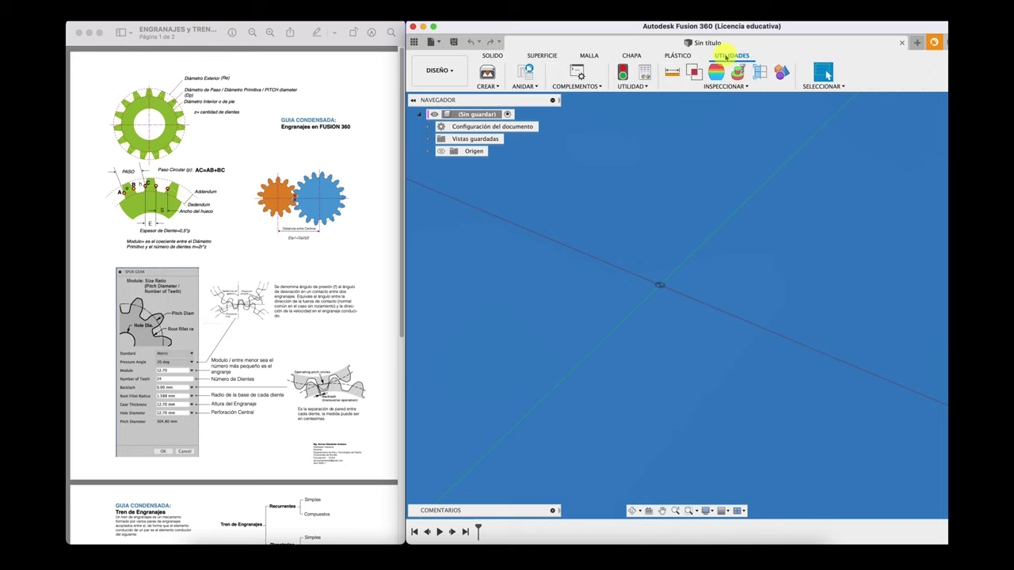
left_click(588, 87)
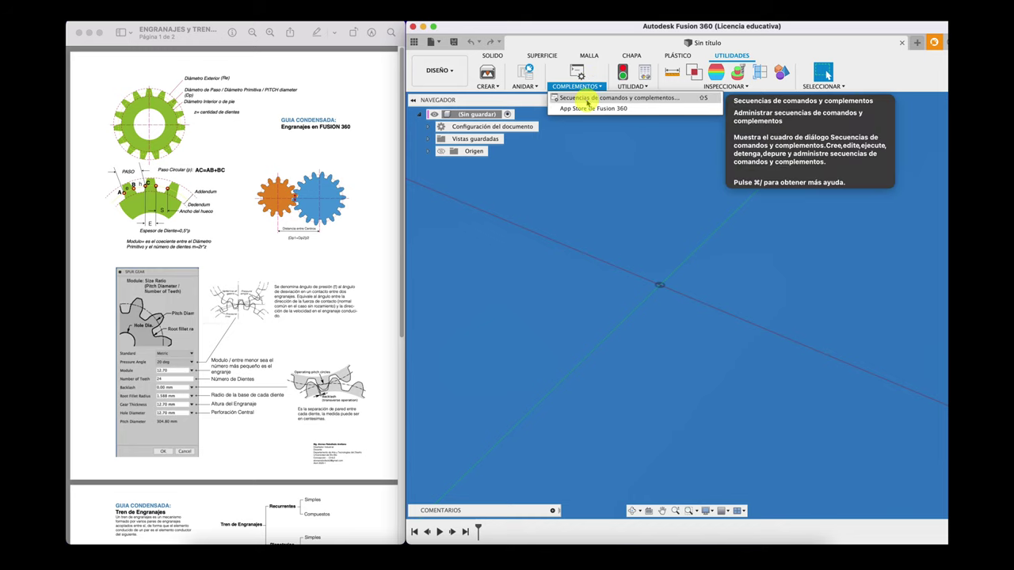
left_click(586, 101)
left_click_drag(770, 185, 511, 159)
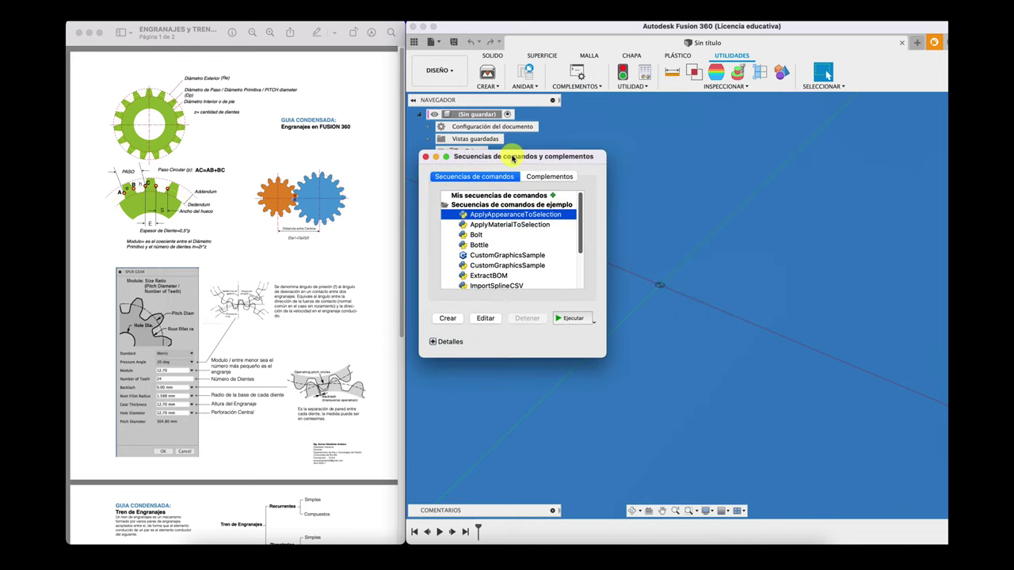
mouse_move(614, 369)
left_mouse_down()
mouse_move(747, 453)
mouse_move(684, 436)
left_mouse_up()
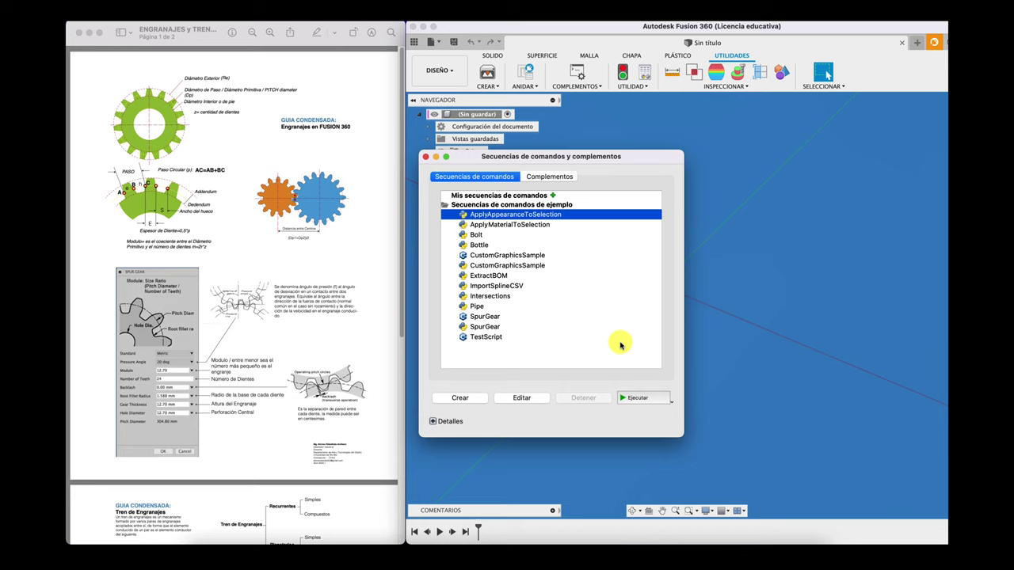
left_click(486, 318)
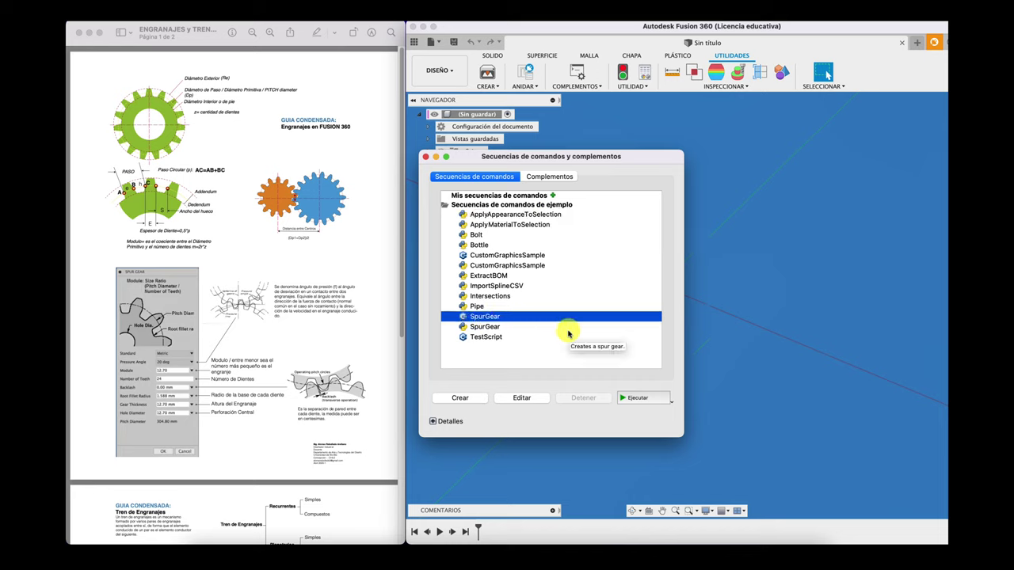
left_click(638, 398)
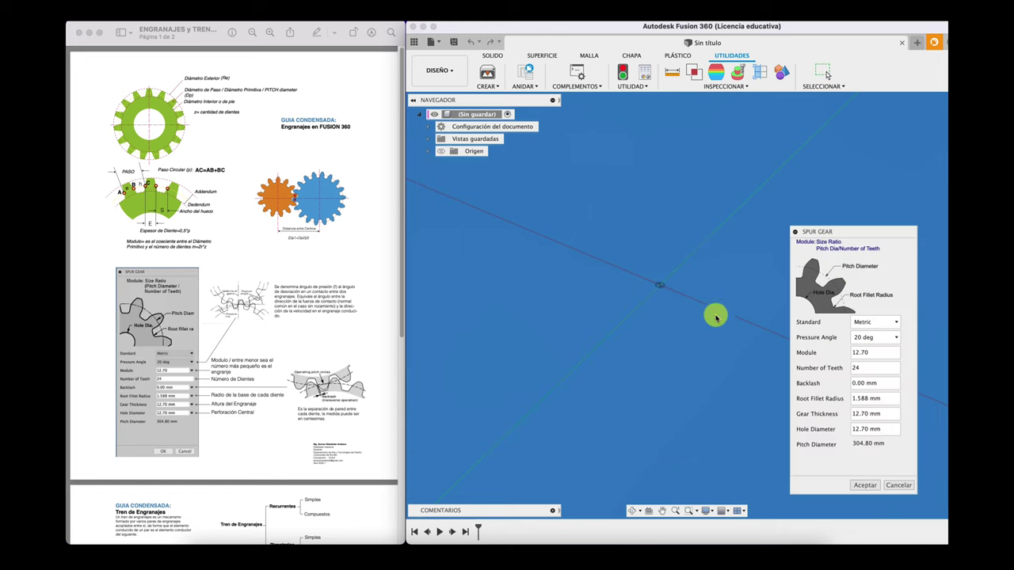
- Move the Spur Gear dialog aside and enter 0.5 as the backlash
left_click_drag(842, 232, 499, 198)
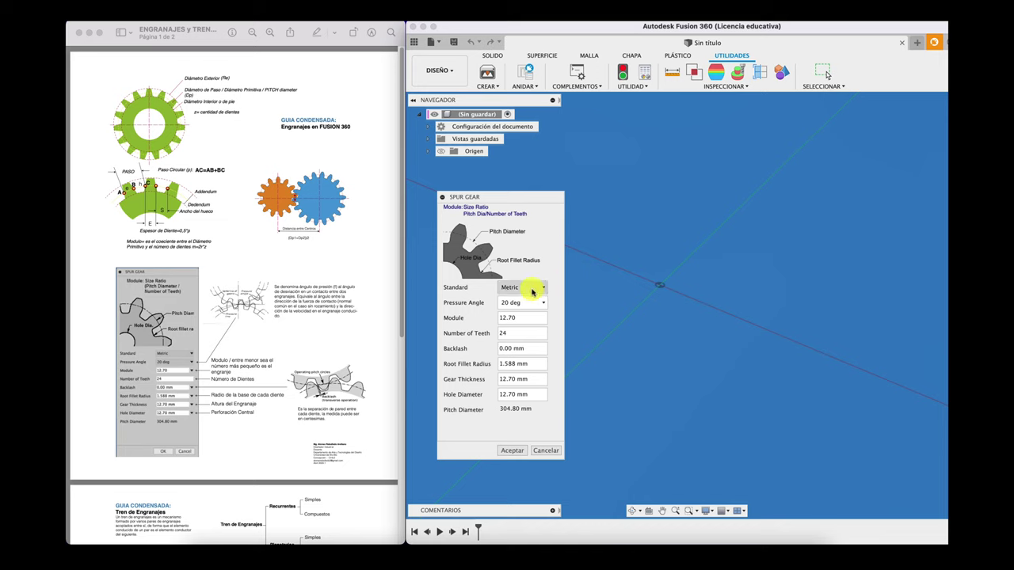
mouse_move(519, 318)
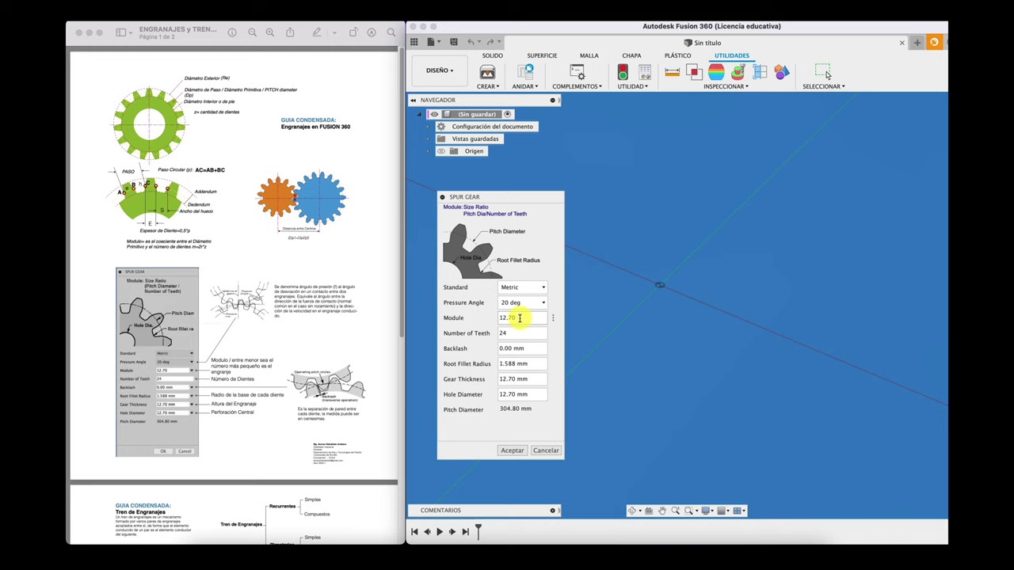
left_click(510, 334)
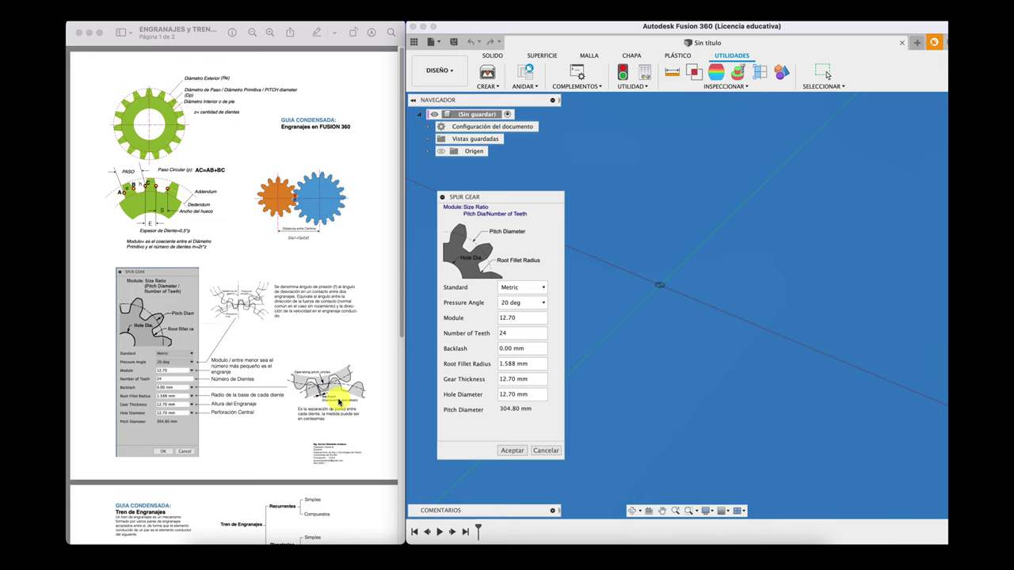
left_click(527, 350)
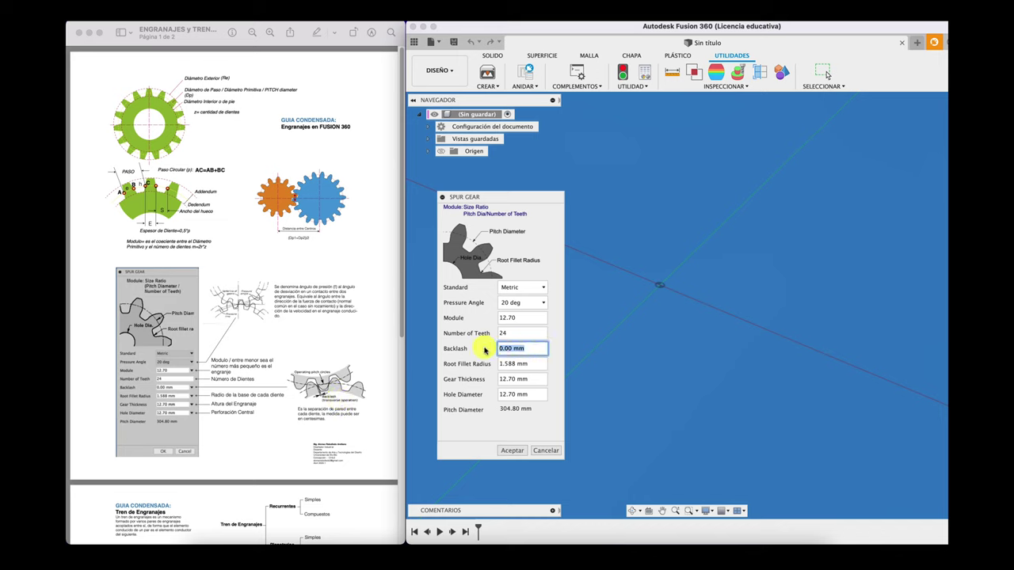
type("0.")
type("5")
left_click(544, 365)
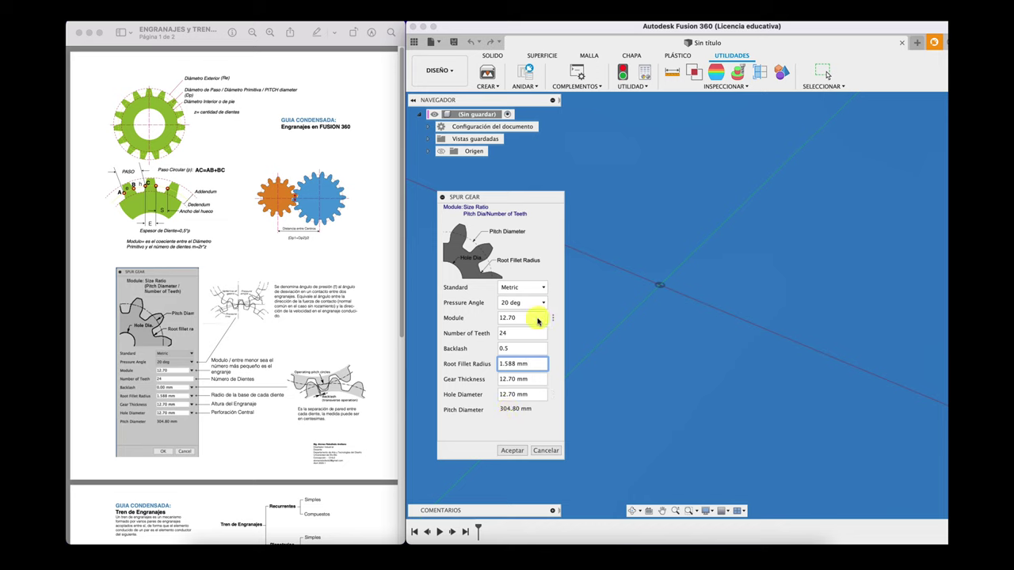
- Change the spur gear module to 1 and enlarge the dialog to read the error
left_click(506, 319)
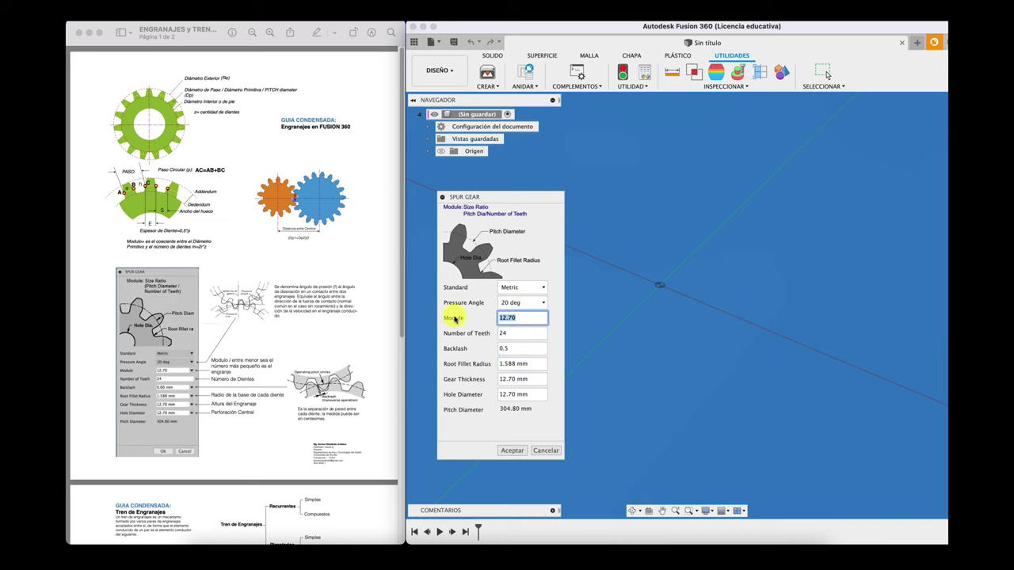
type("5")
double_click(501, 317)
type("1")
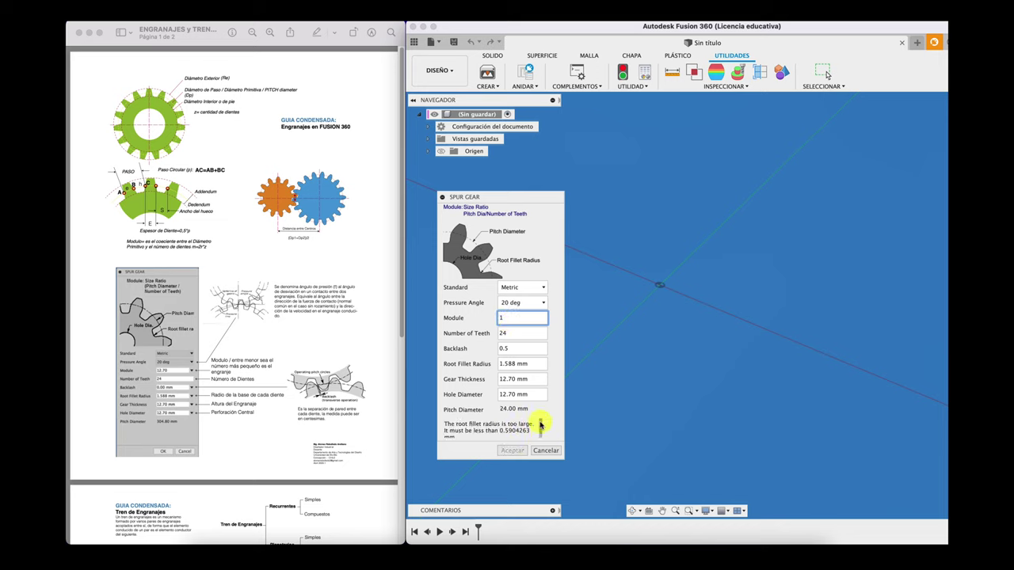
left_click_drag(563, 458, 611, 485)
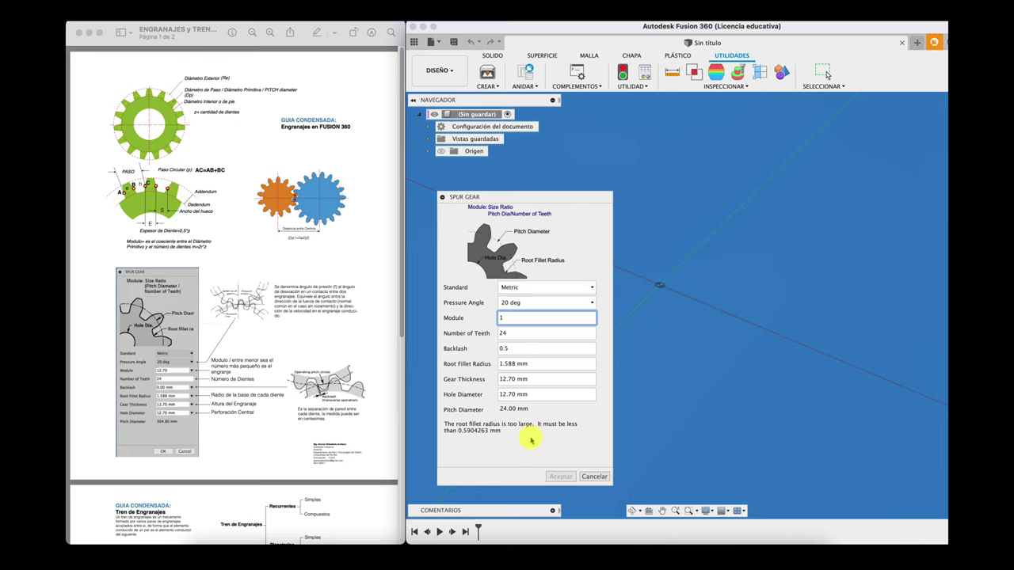
- Set the gear thickness to 0.5 mm and select the root fillet radius value for replacement
left_click(525, 380)
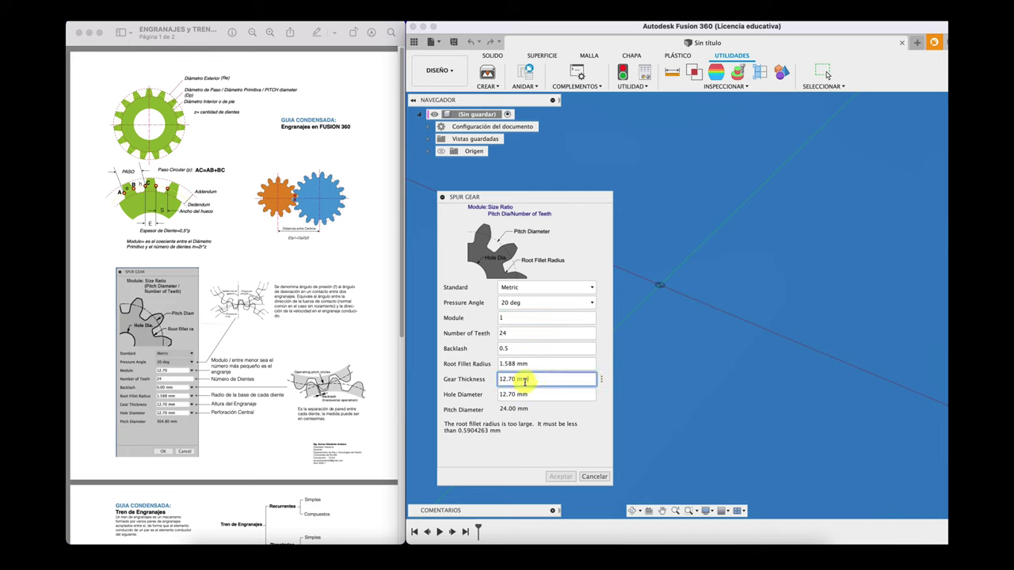
left_click_drag(524, 380, 497, 384)
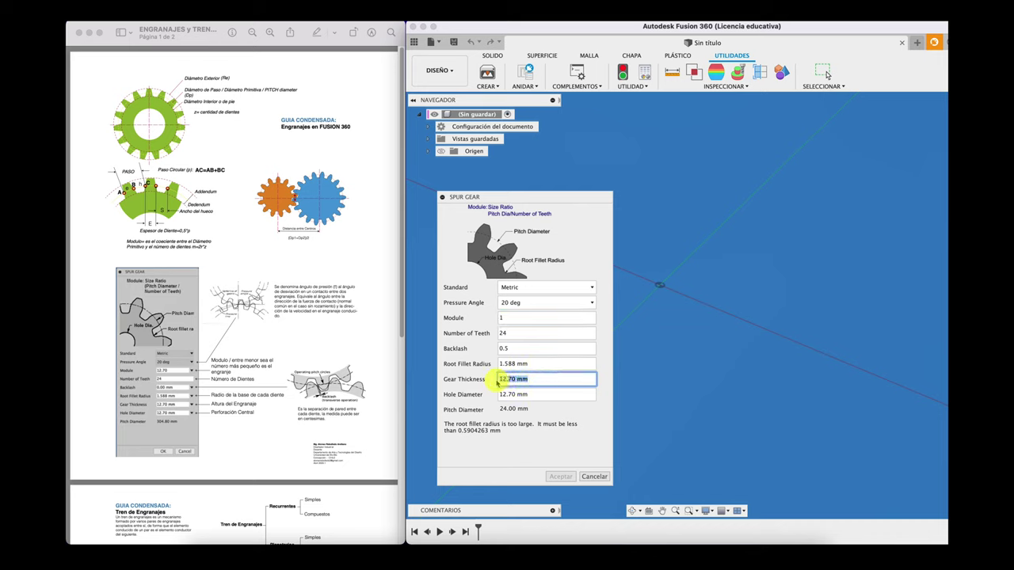
type("8")
type("5")
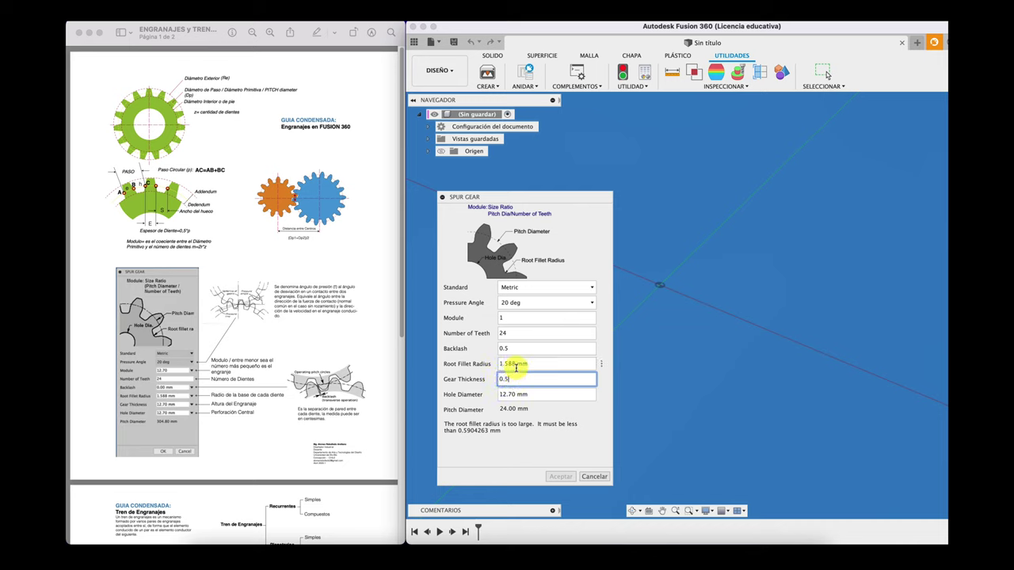
left_click(522, 346)
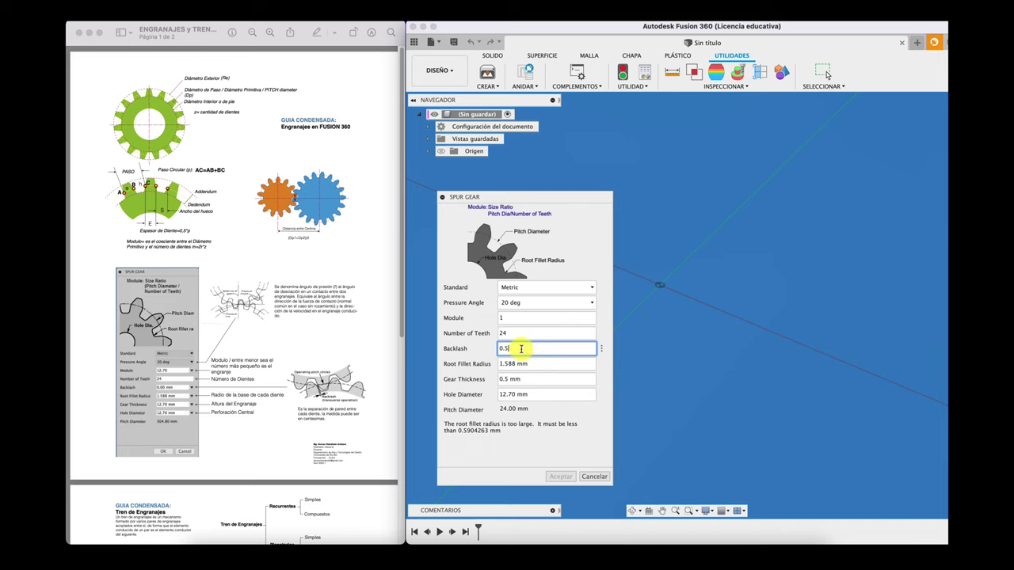
left_click_drag(584, 348, 481, 350)
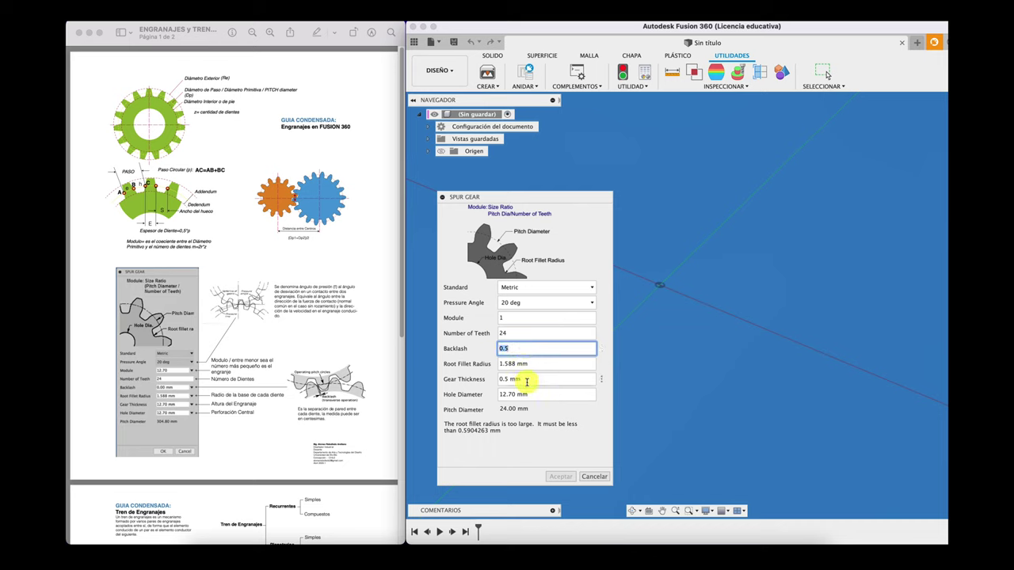
left_click(515, 380)
left_click(542, 363)
left_click_drag(542, 363, 482, 365)
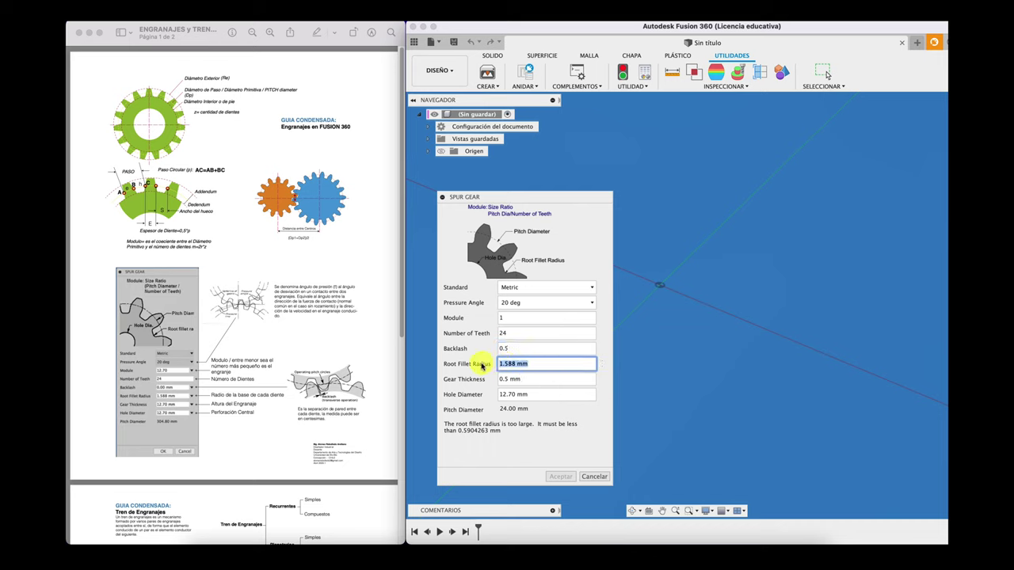
- Enter 0.5 root fillet radius to generate the 24-tooth gear, inspect it, then undo it
type("0.5")
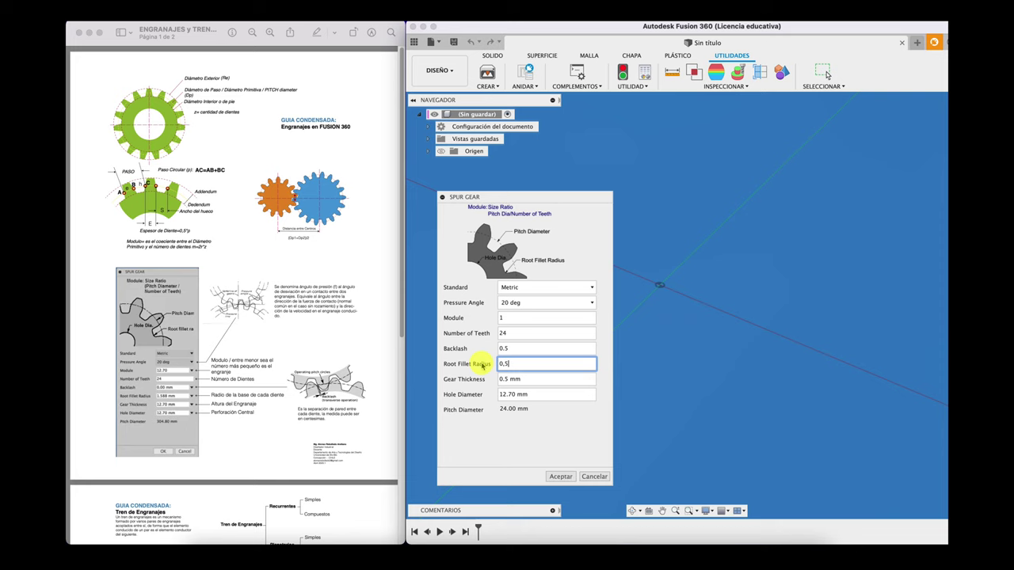
key("Return")
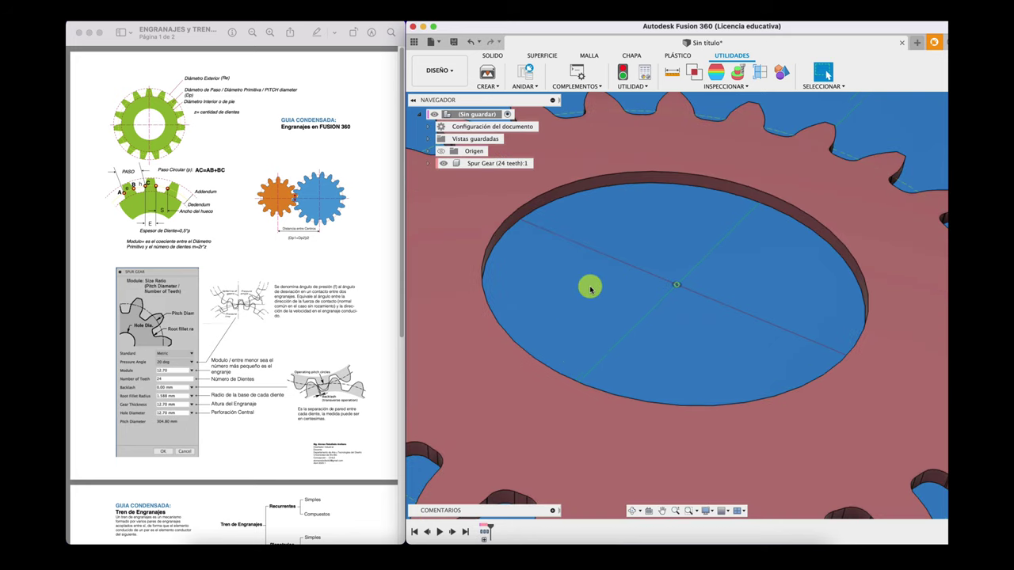
scroll(590, 289, "down", 3)
mouse_move(591, 289)
middle_mouse_down("shift")
mouse_move(769, 129)
mouse_move(727, 161)
middle_mouse_up("shift")
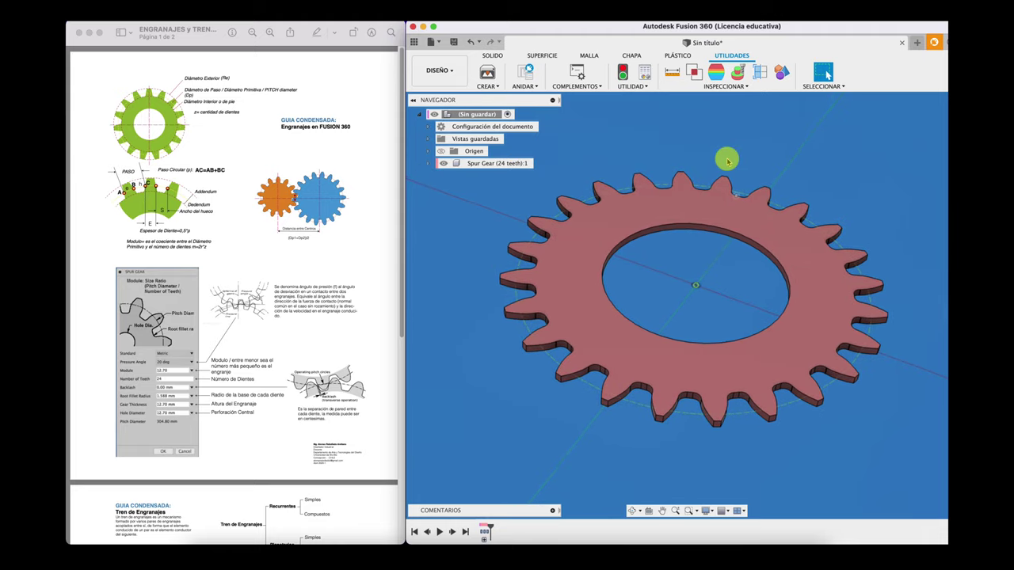
key("super+z")
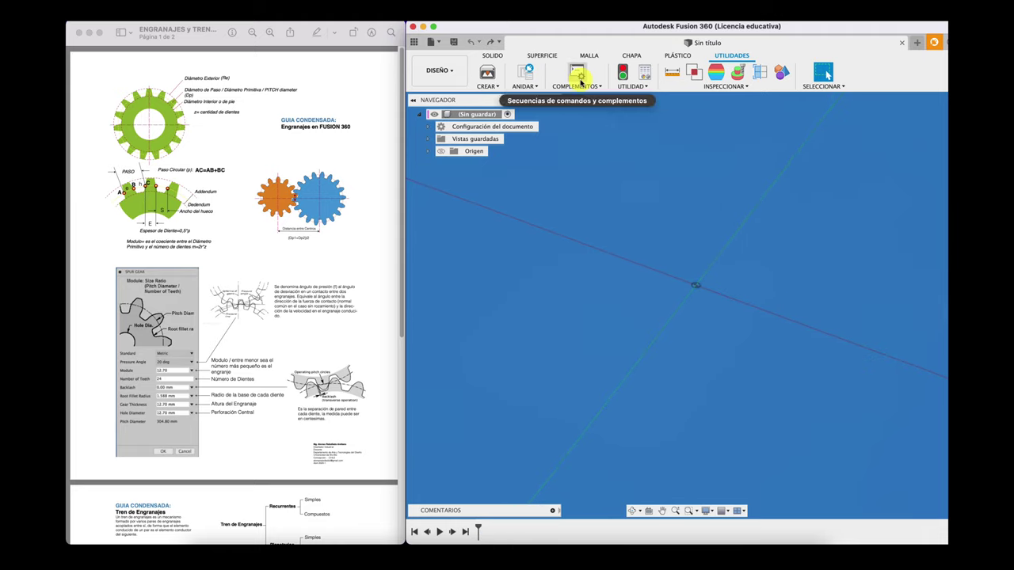
- Run the SpurGear sample script again from Scripts and Add-Ins
left_click(578, 85)
left_click(581, 99)
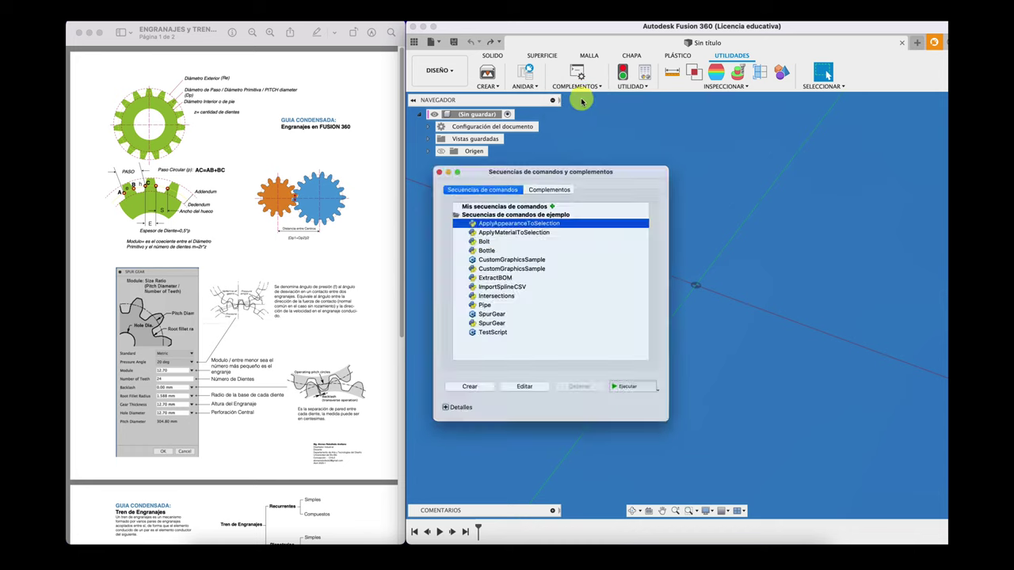
left_click(485, 316)
left_click(639, 398)
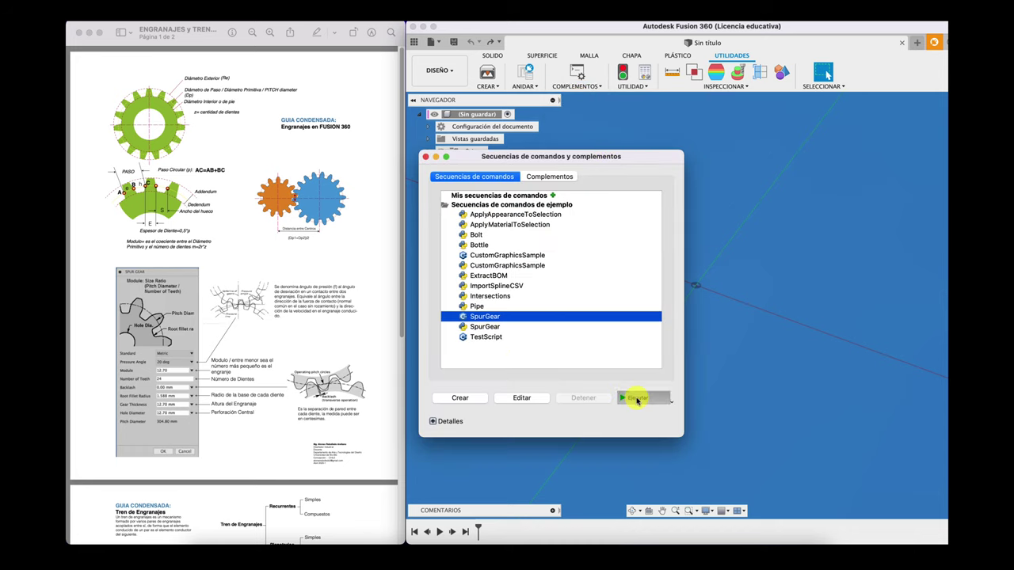
- Set 10 teeth, gear thickness 10, module 5 and hole diameter 8
double_click(504, 333)
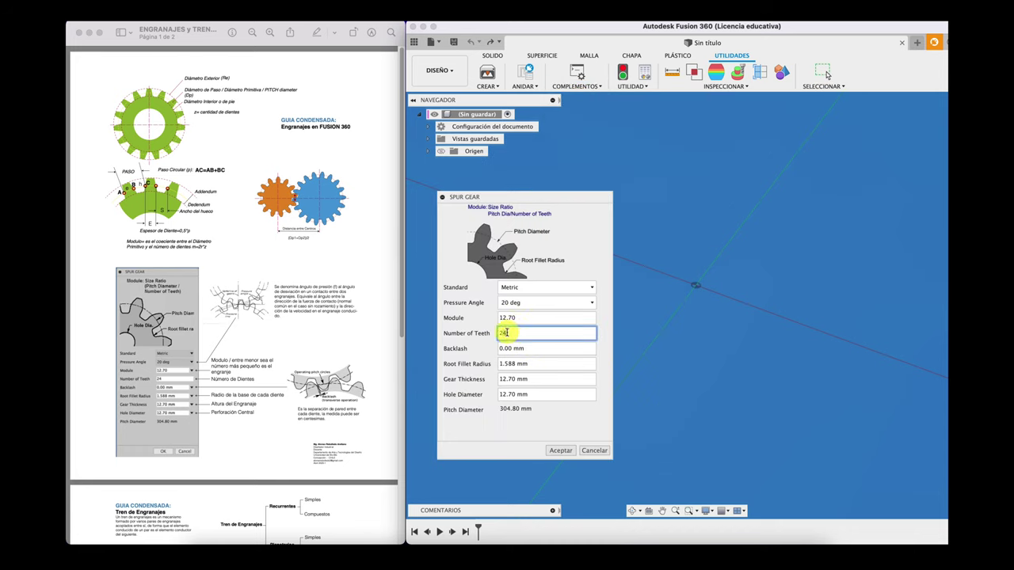
type("10")
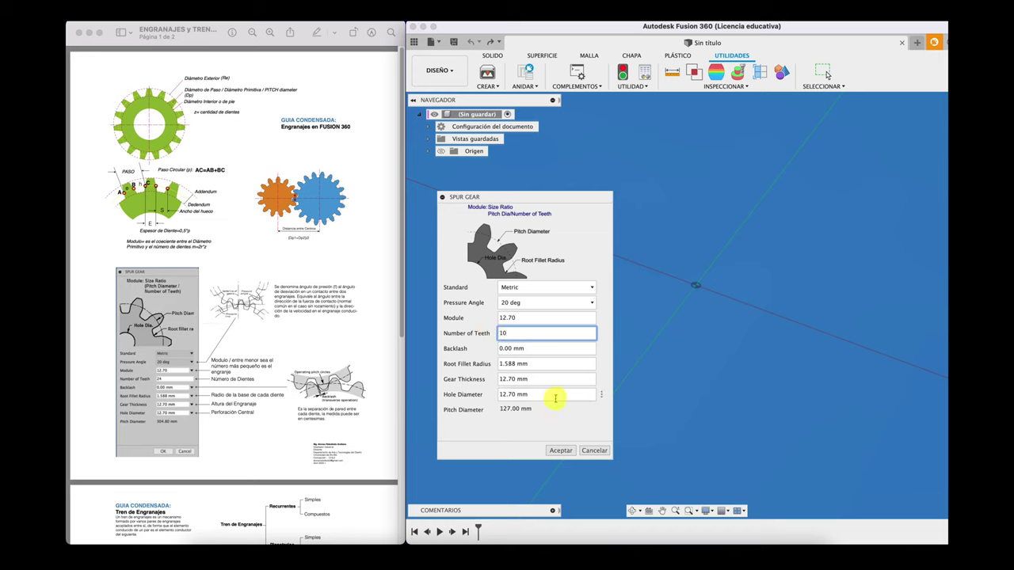
left_click(535, 381)
type("10")
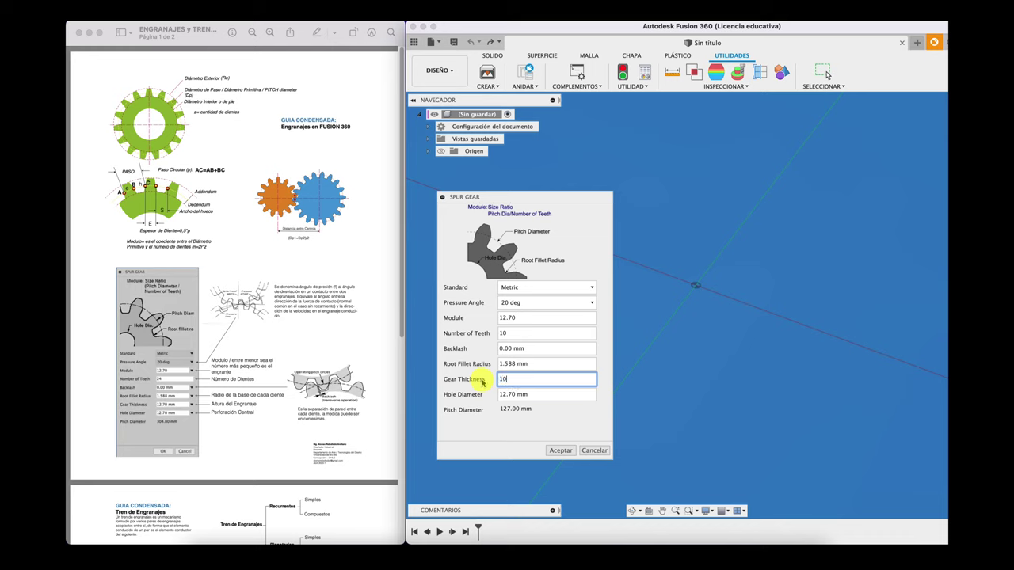
left_click(528, 318)
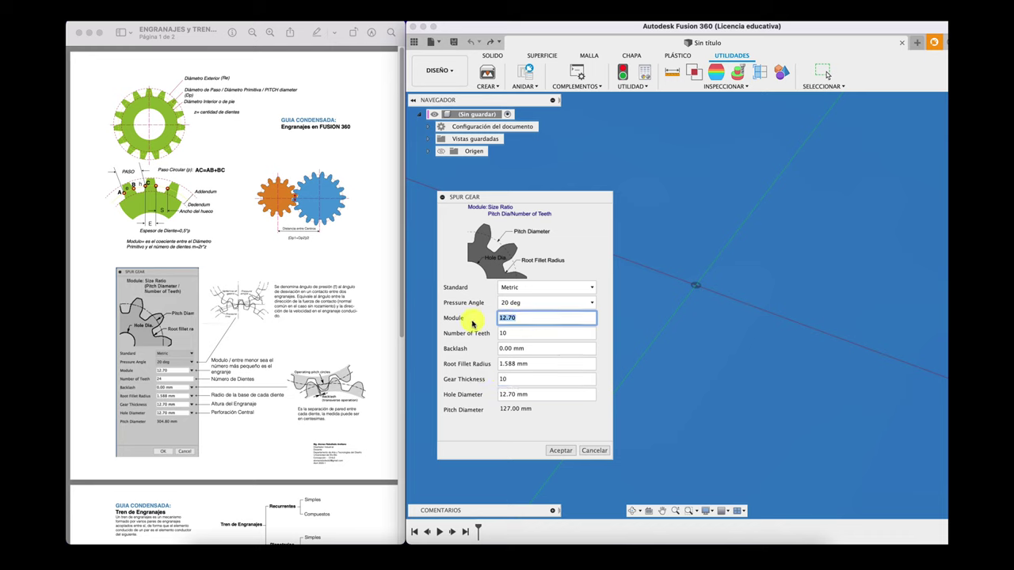
type("5")
left_click(536, 395)
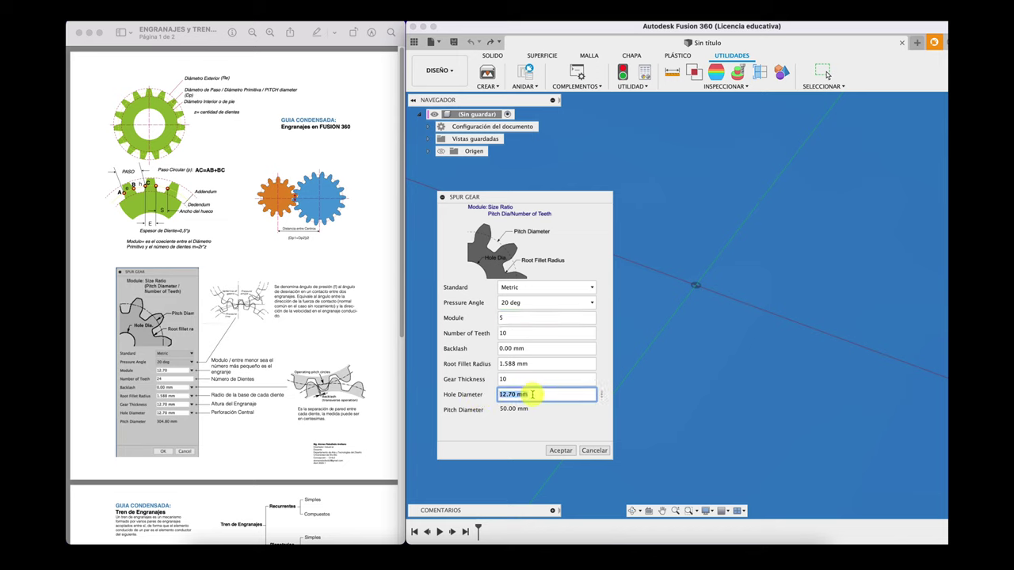
type("8")
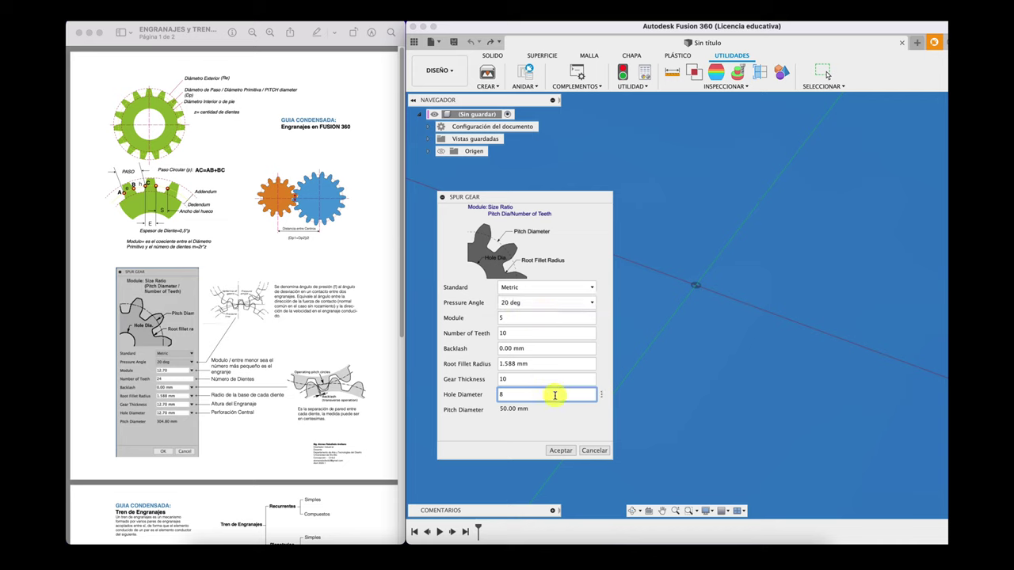
- Keep the pressure angle at 20 deg and the Metric standard
left_click(534, 309)
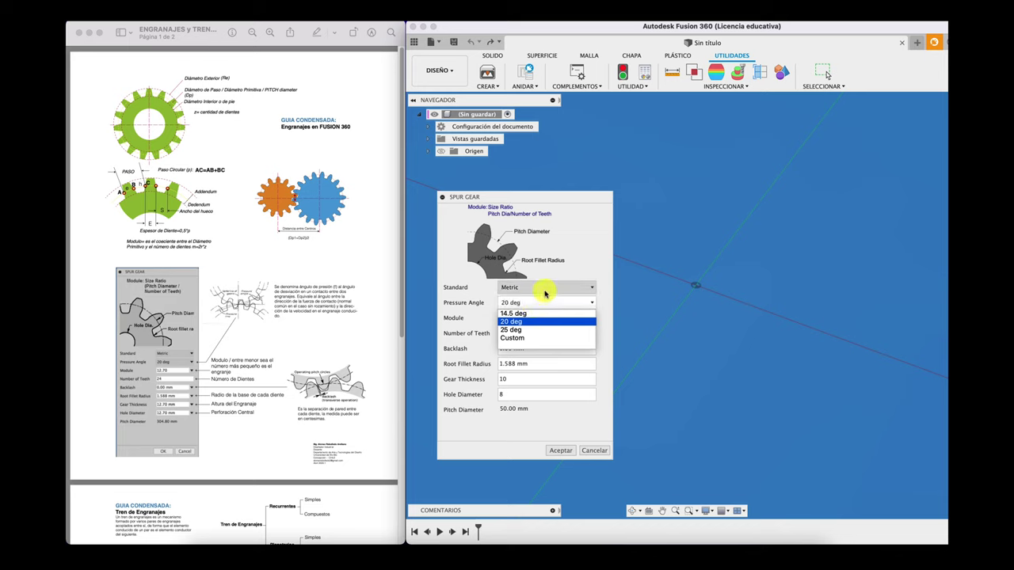
left_click(590, 257)
left_click(525, 291)
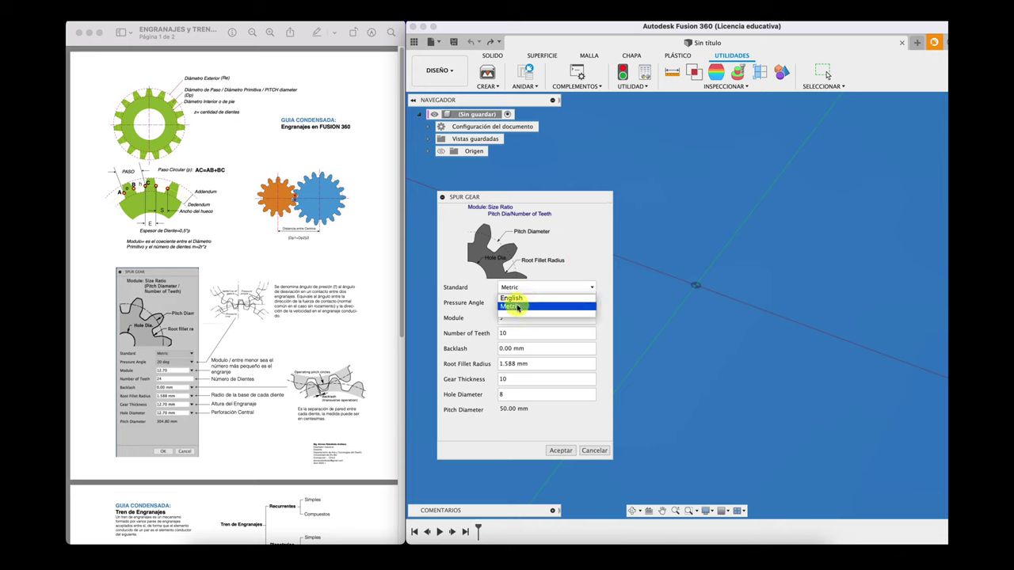
left_click(519, 308)
- Accept the Spur Gear dialog to create the 10-tooth gear and zoom out to view it
left_click(560, 450)
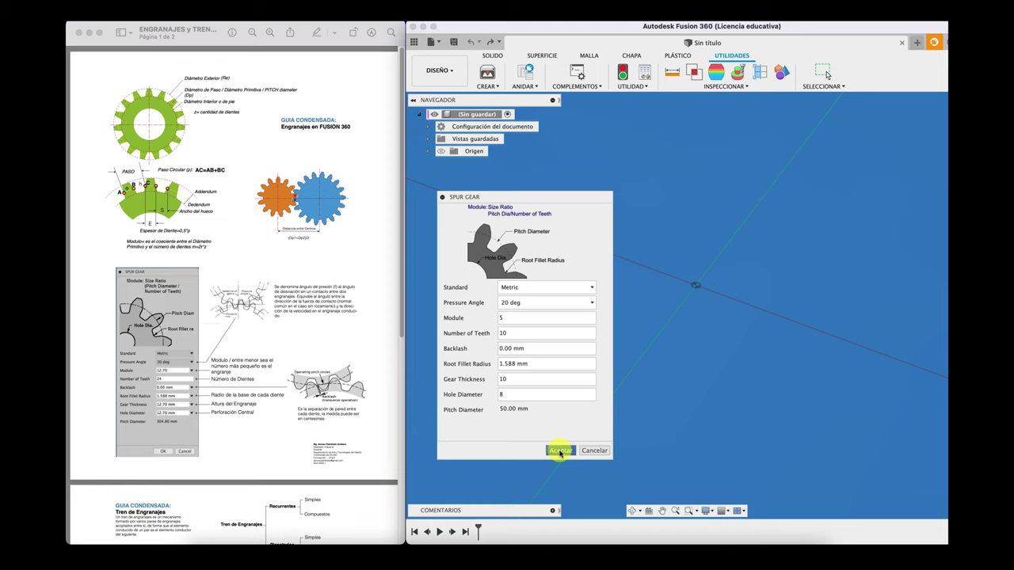
scroll(574, 412, "up", 3)
scroll(580, 380, "up", 3)
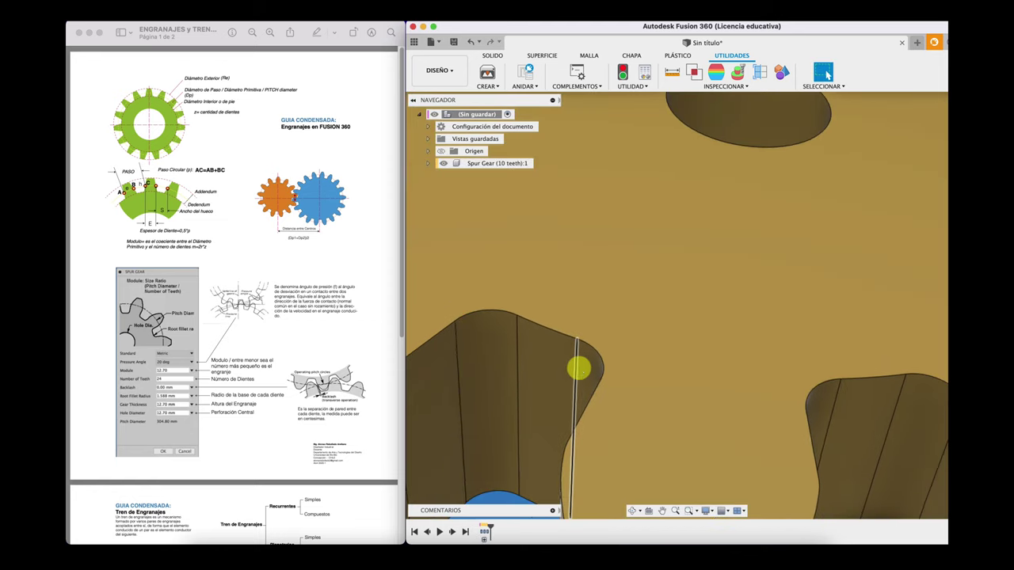
scroll(579, 369, "down", 5)
scroll(579, 369, "down", 5, "shift")
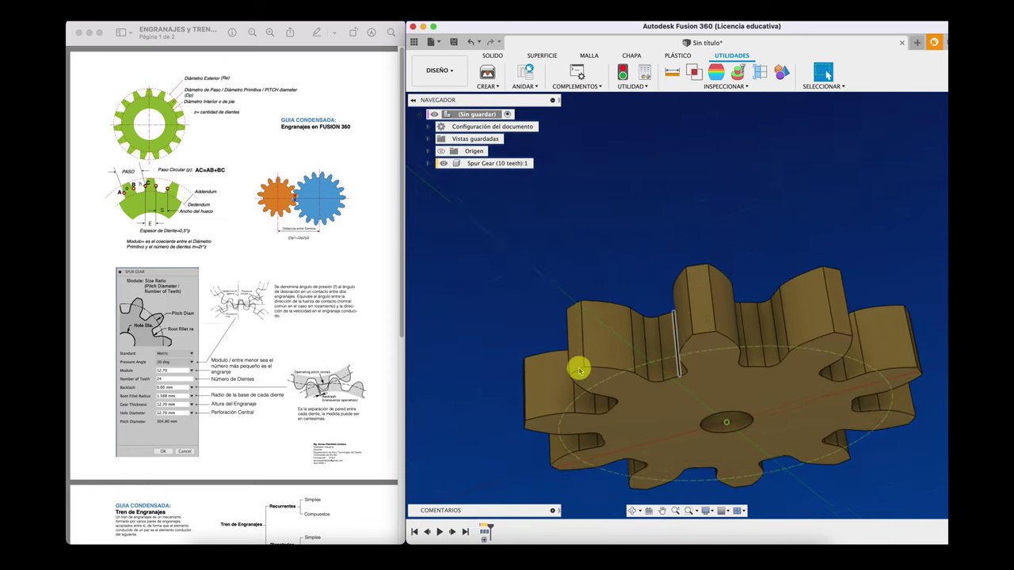
scroll(579, 370, "down", 5, "shift")
scroll(579, 370, "down", 5, "shift")
scroll(579, 370, "down", 3, "shift")
scroll(579, 370, "down", 2, "shift")
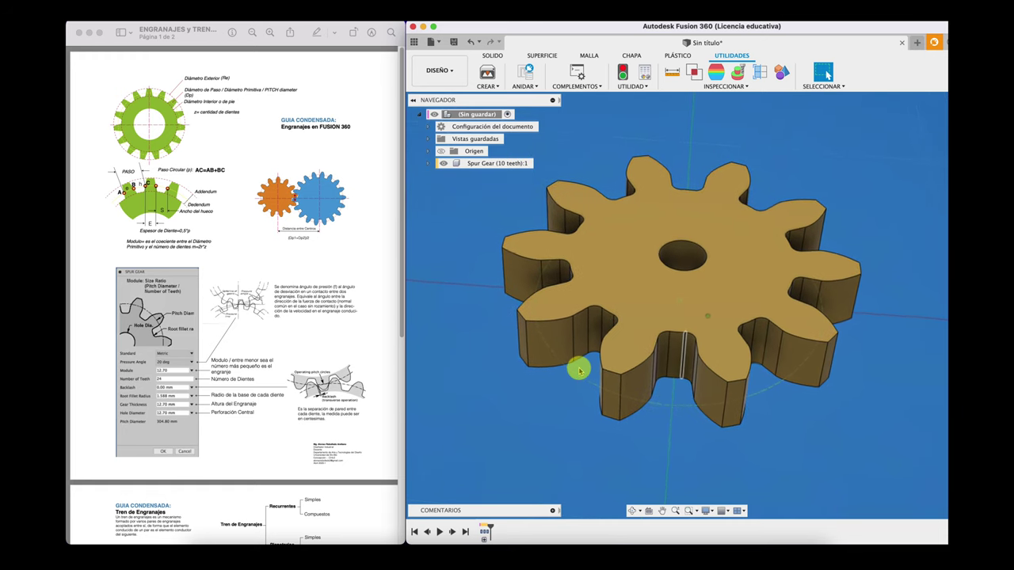
scroll(579, 370, "down", 2, "shift")
scroll(579, 370, "down", 2, "shift")
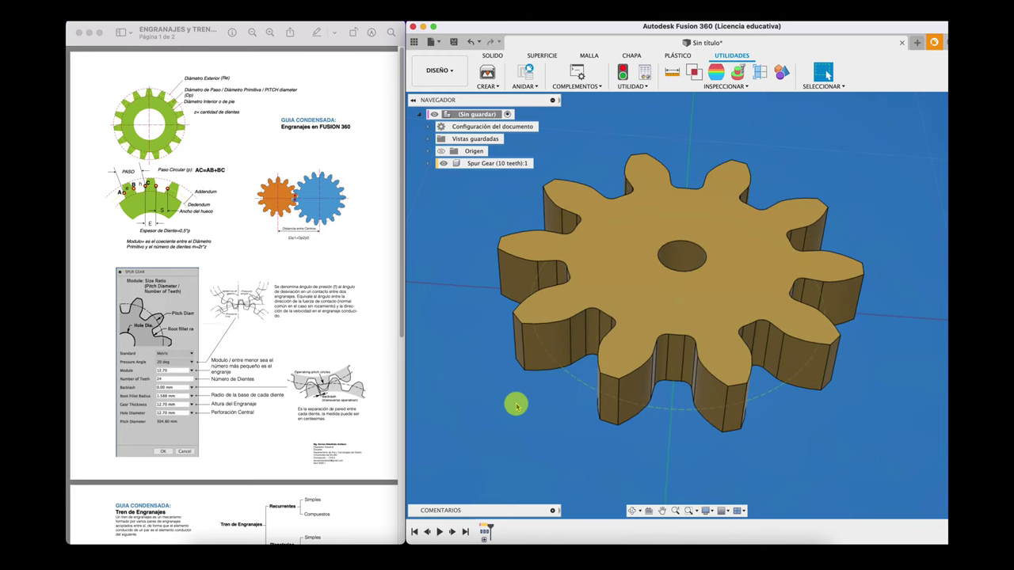
scroll(516, 406, "left", 5, "shift")
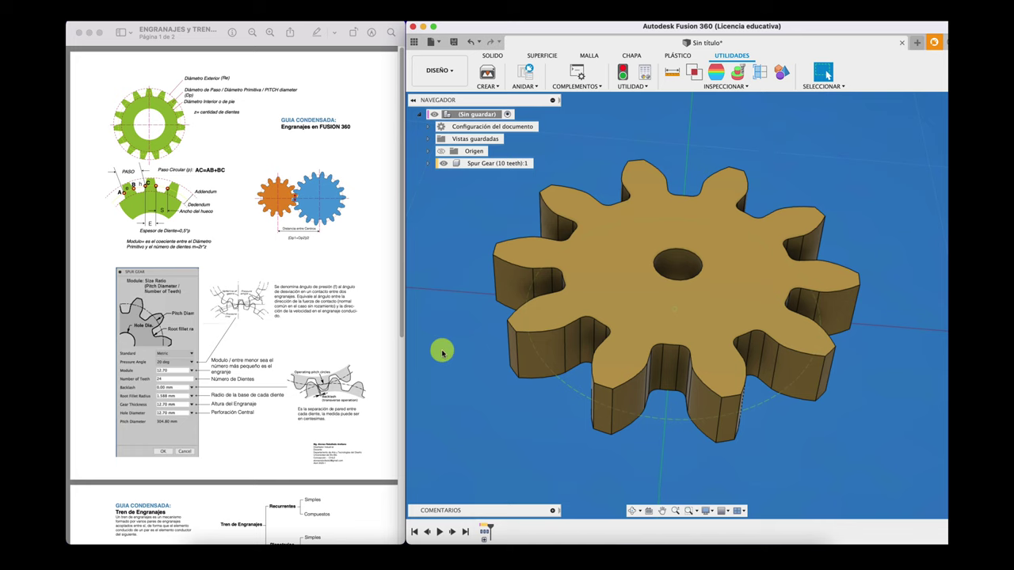
- Scroll the gear guide in Preview to page 2 on gear trains
left_click_drag(403, 328, 405, 481)
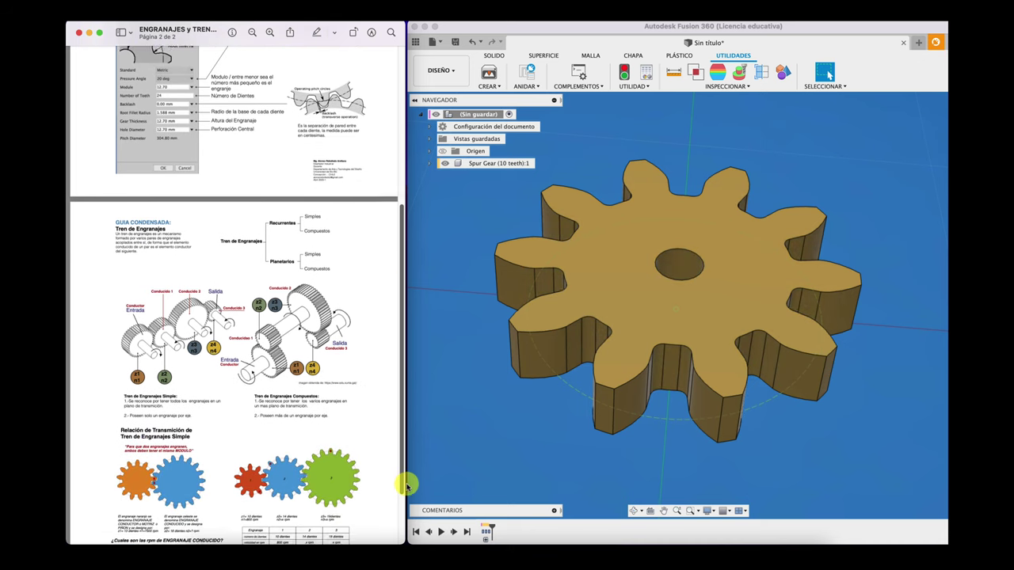